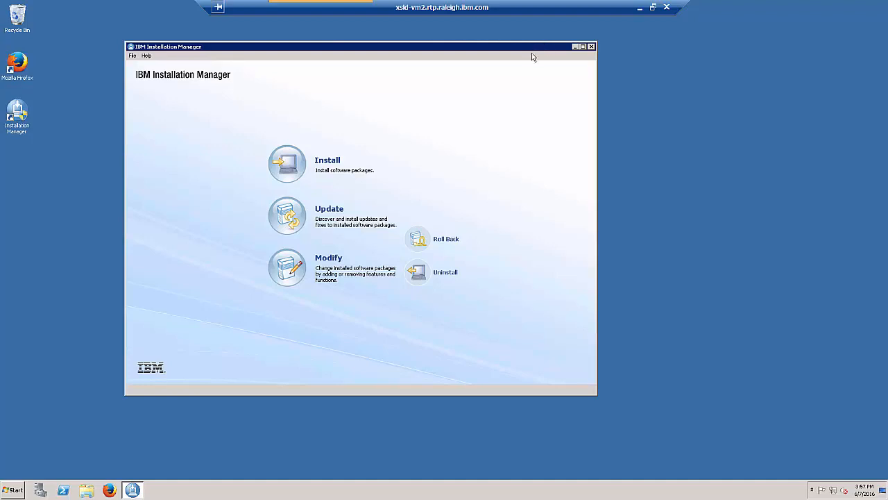
- Select WebSphere eXtreme Scale Liberty Deployment version 8.6.1.0 for installation and continue to the licence page
left_click(322, 161)
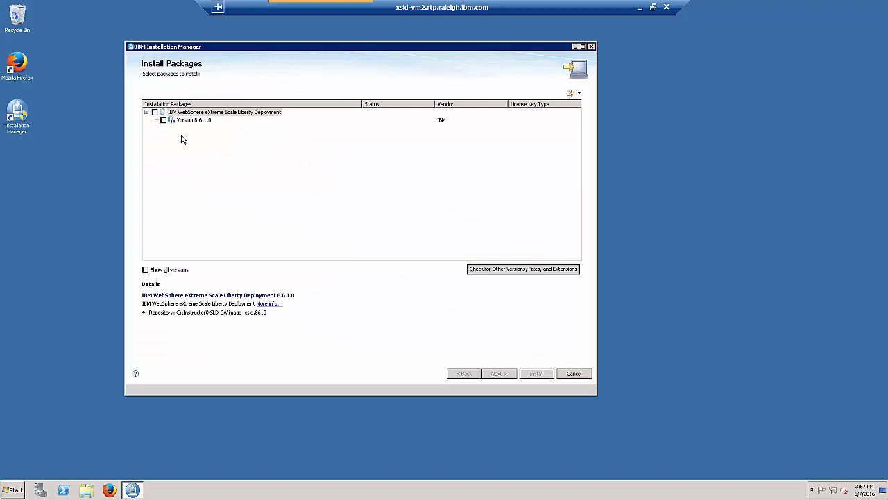
left_click(163, 120)
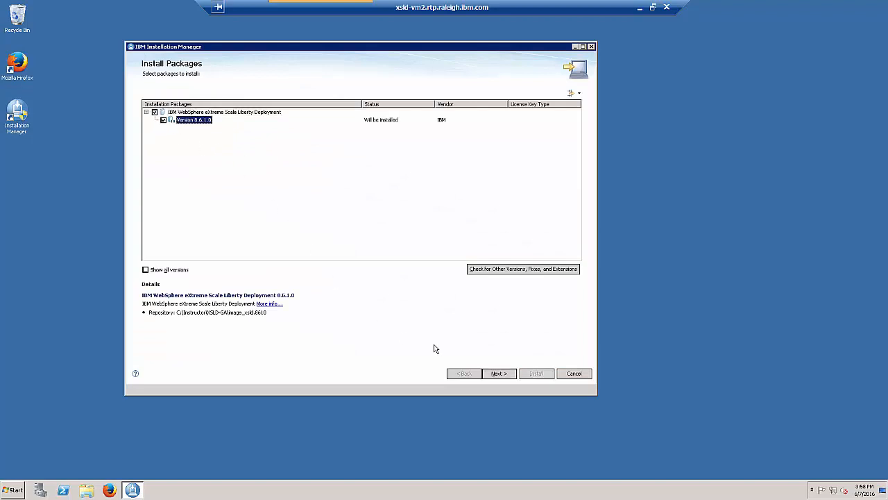
left_click(494, 376)
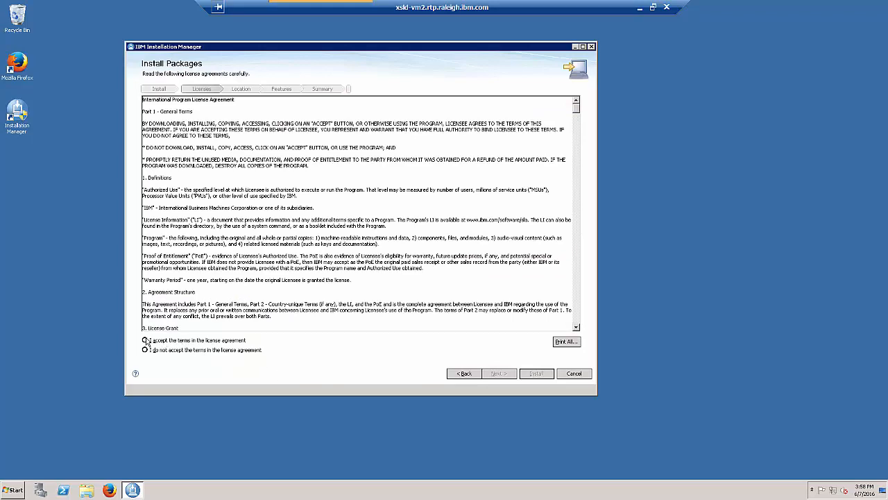
- Accept the licence terms and keep the default shared resources and installation directories
left_click(145, 340)
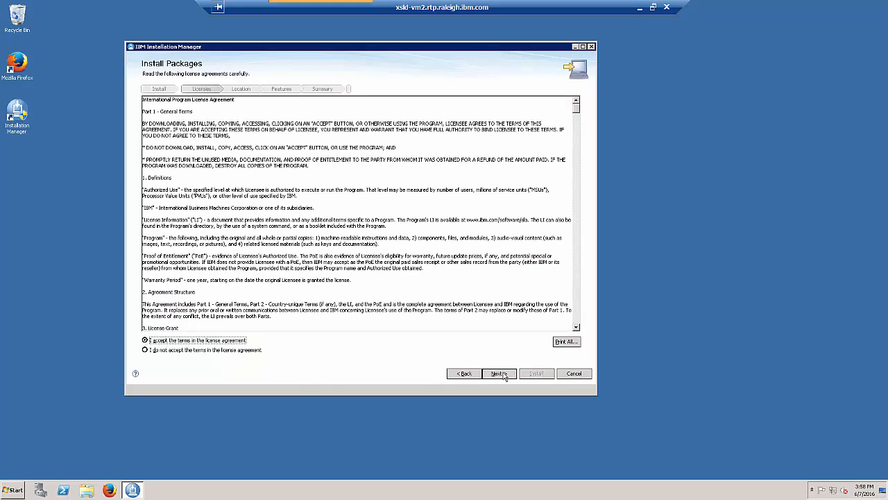
left_click(499, 374)
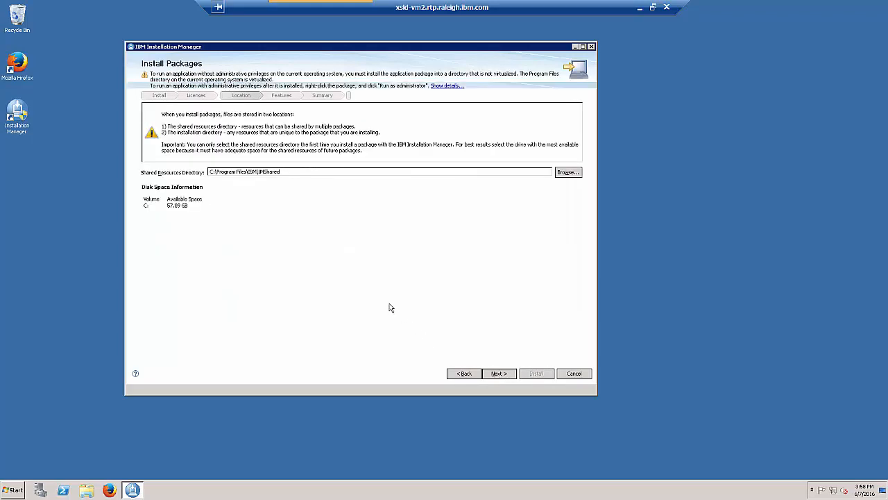
left_click(500, 374)
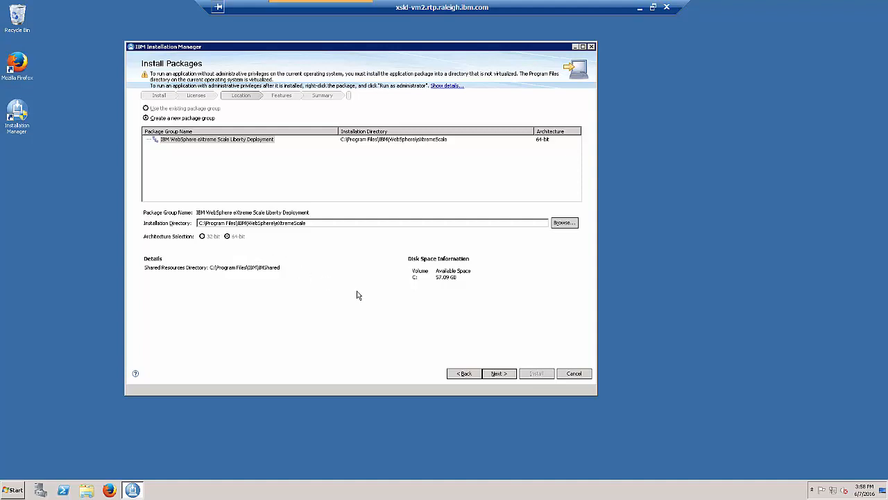
left_click(492, 373)
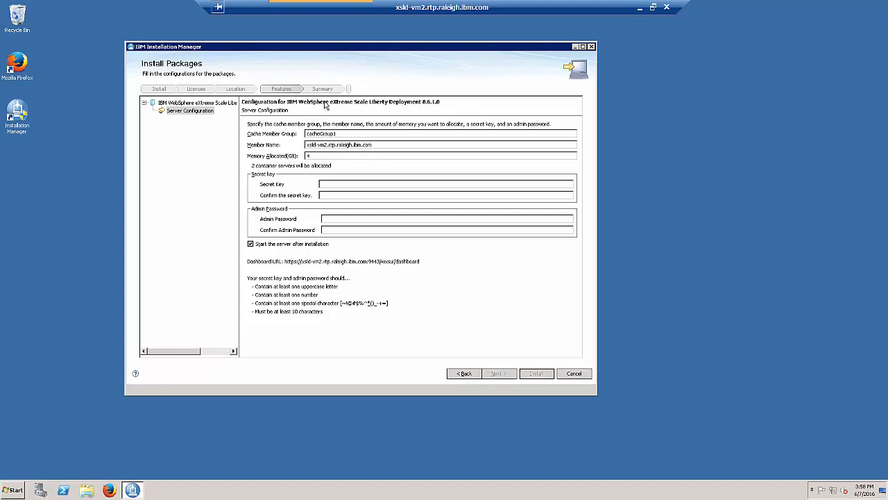
- Append 1 to the Cache Member Group name so it reads cacheGroup1
left_click(336, 134)
type("1")
left_click_drag(369, 146, 305, 147)
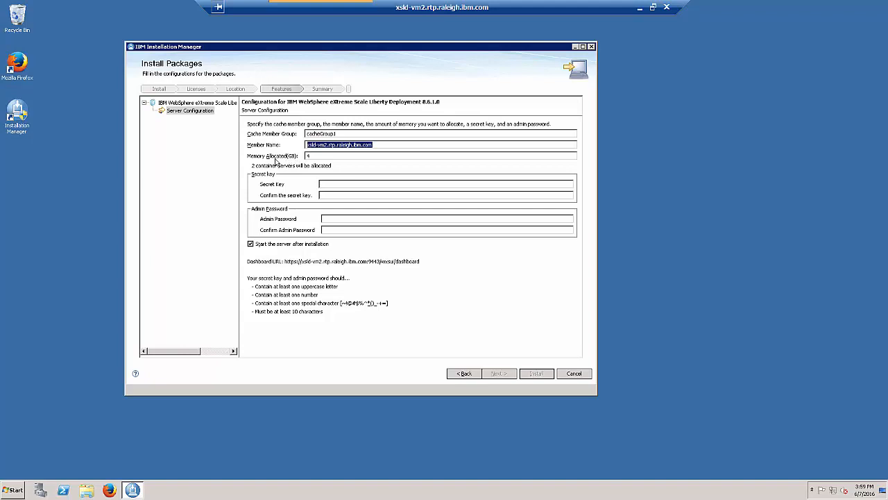
left_click(275, 161)
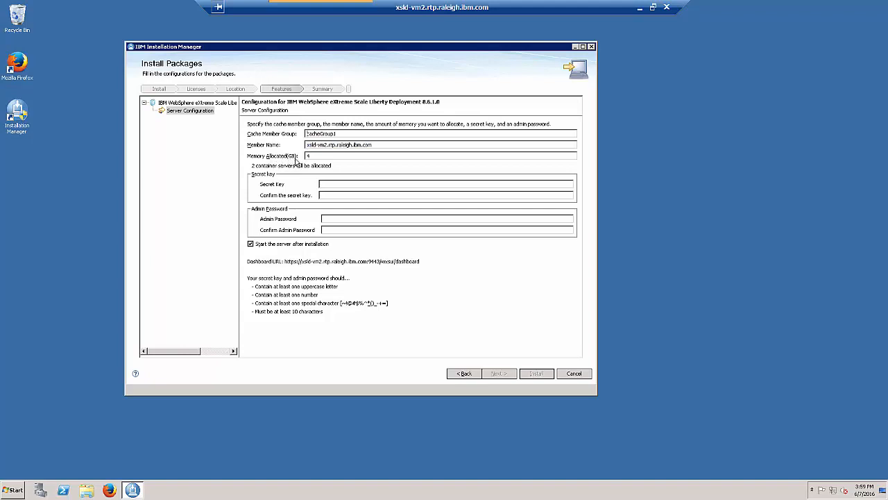
double_click(323, 134)
left_click(339, 134)
left_click_drag(373, 145, 300, 147)
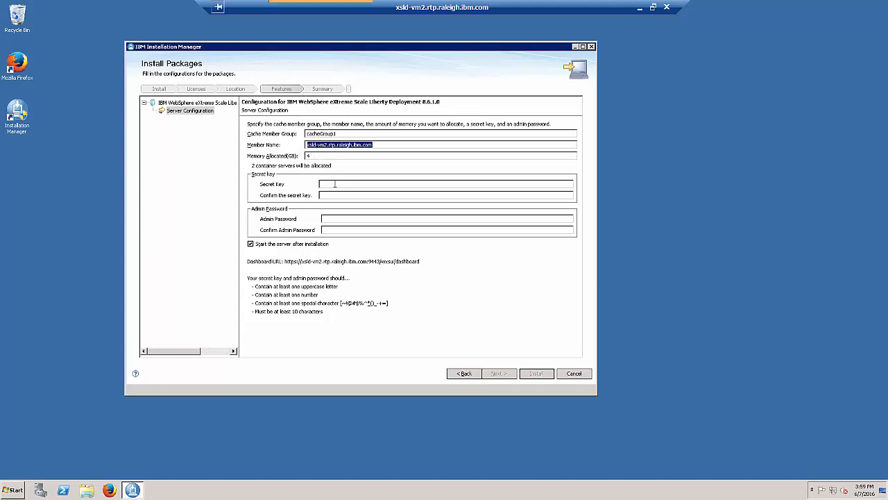
left_click(335, 184)
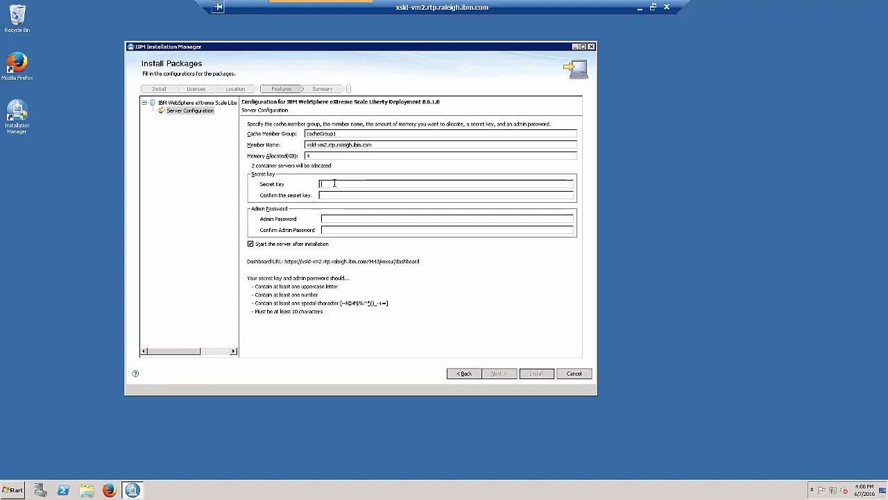
- Enter and confirm the secret key and admin password, then proceed to the Summary page
type("********")
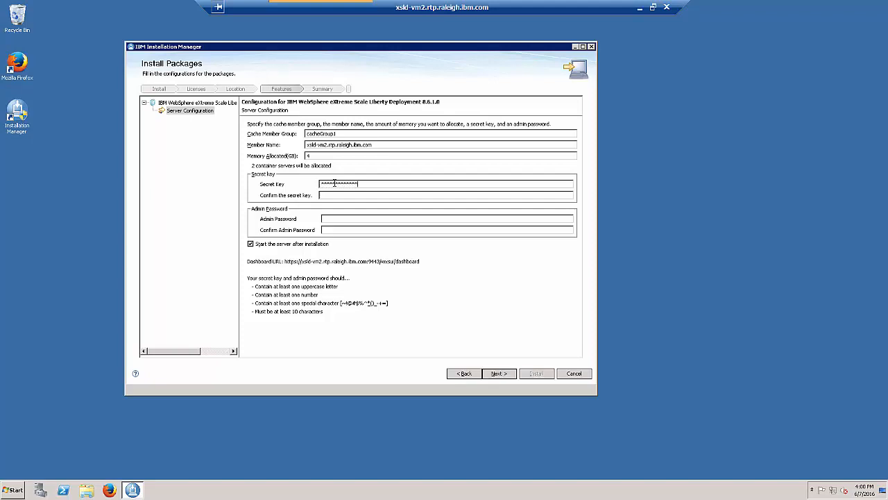
type("************")
left_click(340, 219)
type("**********")
left_click(343, 232)
type("********")
left_click(502, 378)
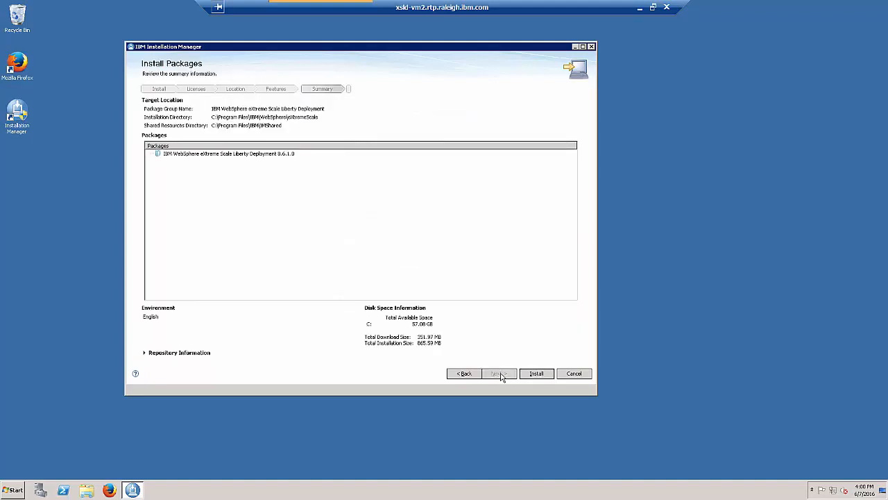
- Start the installation, then switch to the xsld-vm1 remote session showing the eXtreme Scale login page
left_click(534, 375)
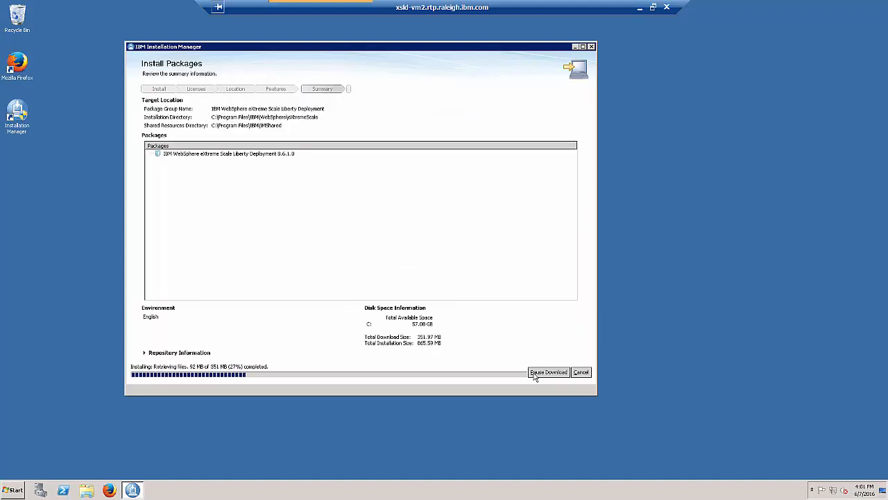
double_click(474, 9)
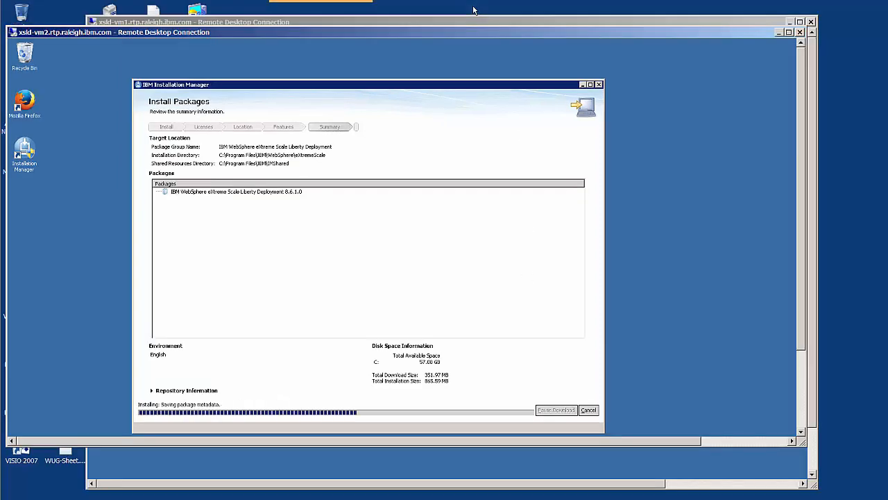
left_click(252, 458)
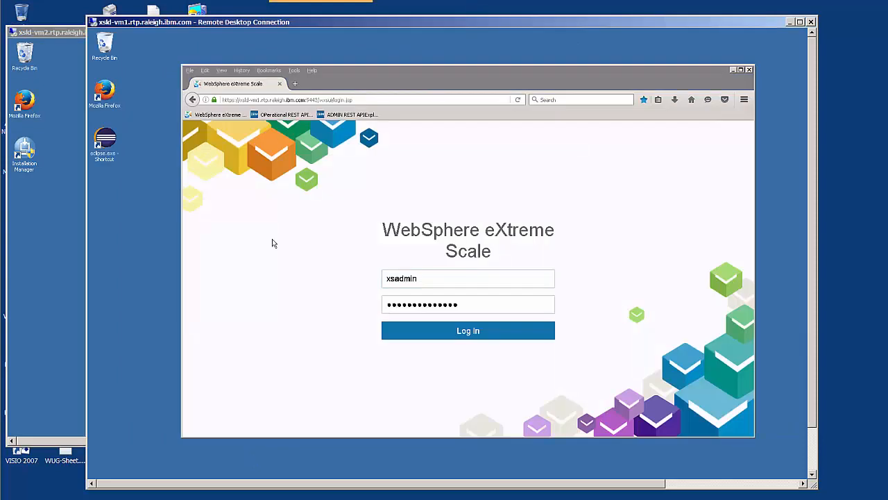
- Maximize the vm1 session and log in to the web console with the prefilled admin credentials
double_click(287, 19)
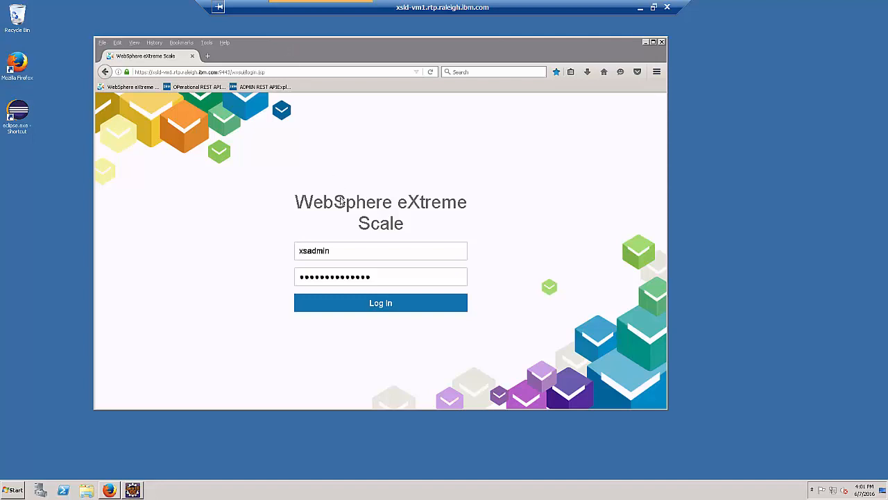
left_click(345, 254)
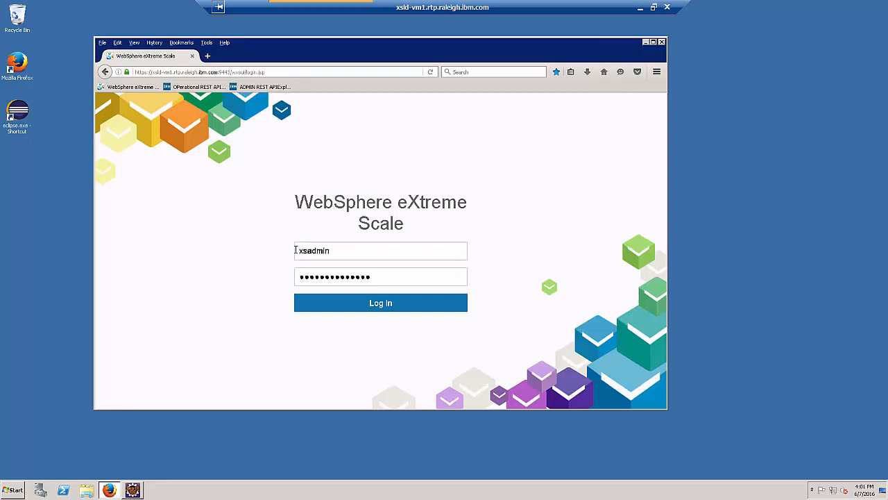
left_click(376, 306)
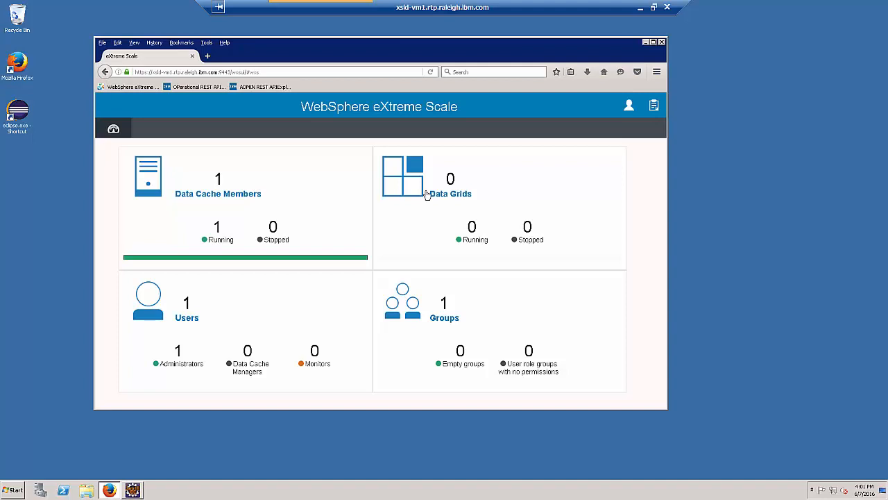
left_click(221, 199)
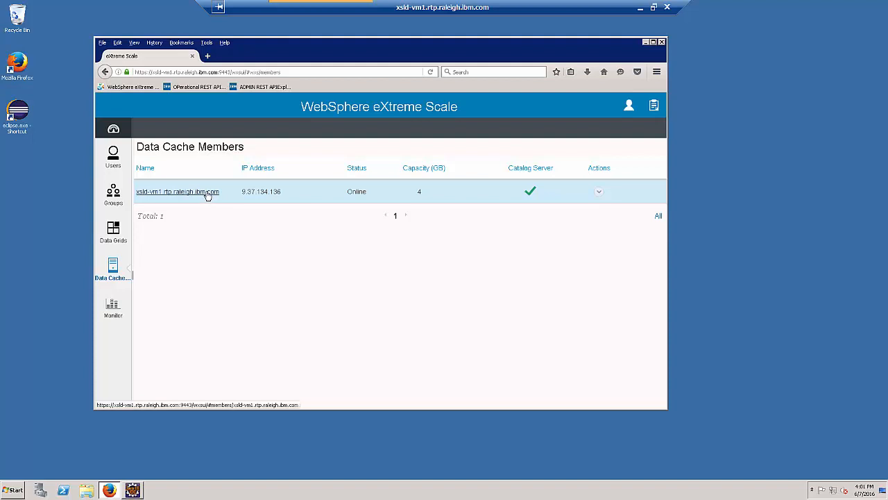
left_click(206, 193)
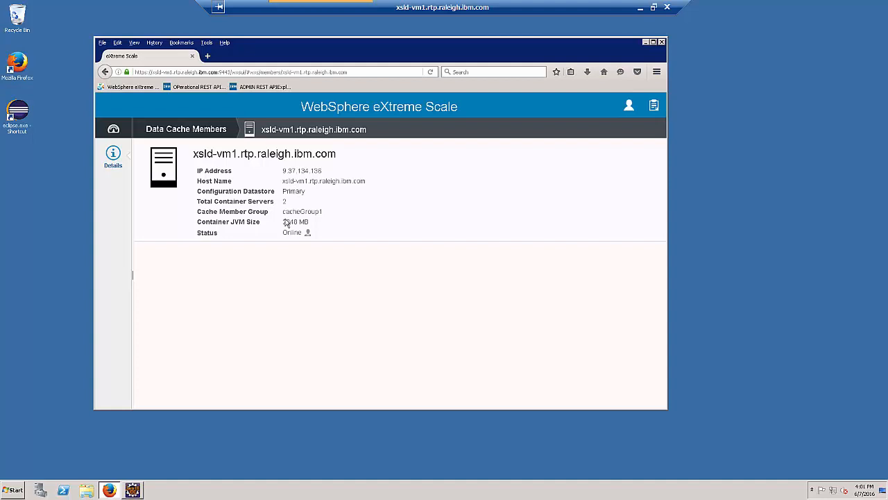
left_click_drag(282, 221, 299, 232)
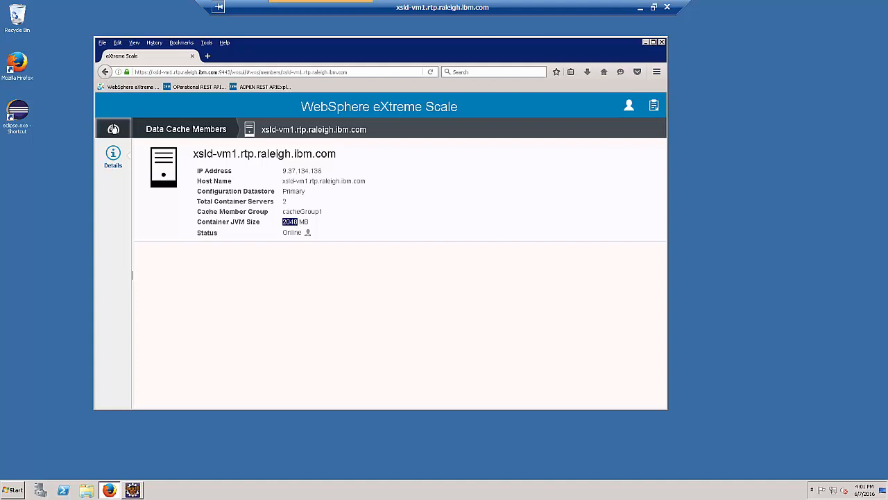
left_click(113, 129)
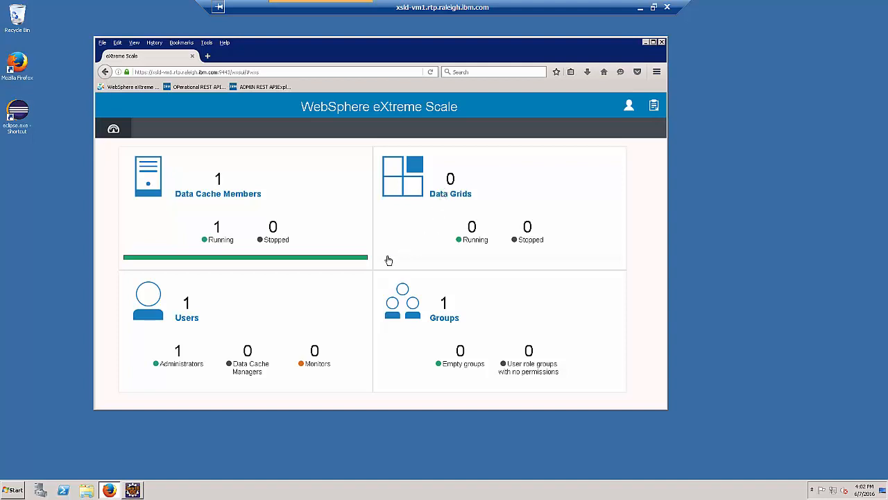
left_click(193, 319)
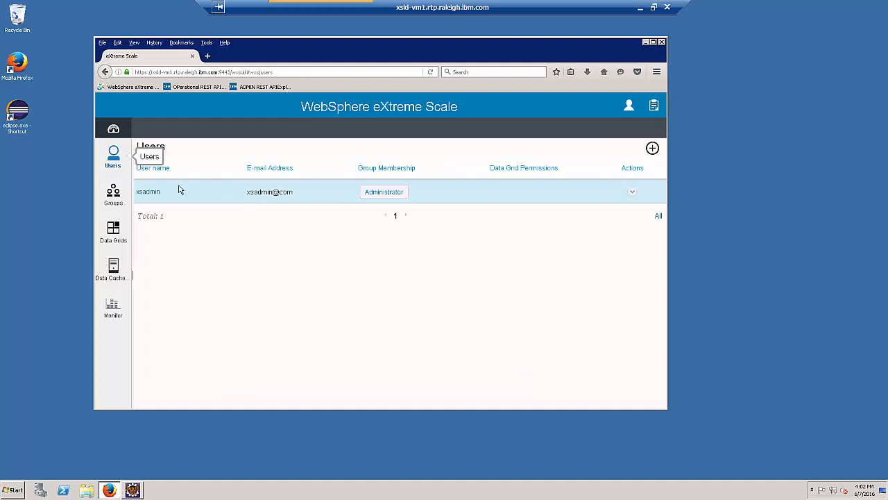
left_click(113, 128)
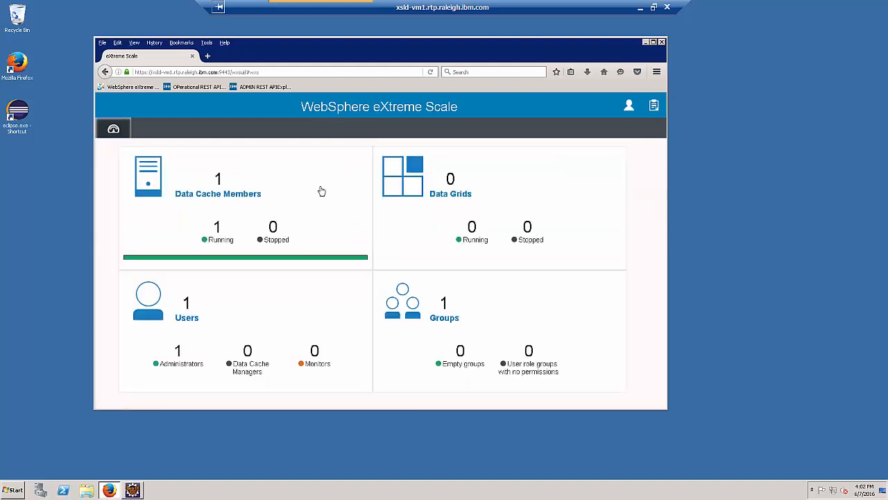
left_click(448, 318)
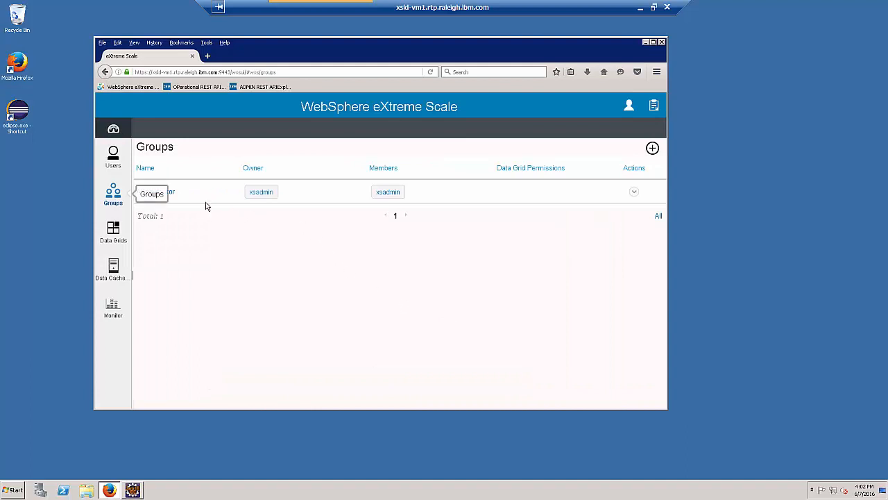
triple_click(251, 128)
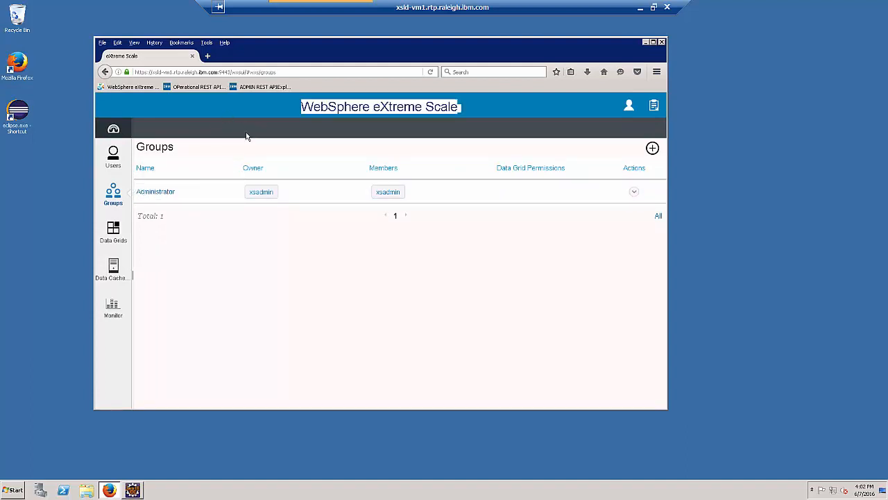
left_click(113, 130)
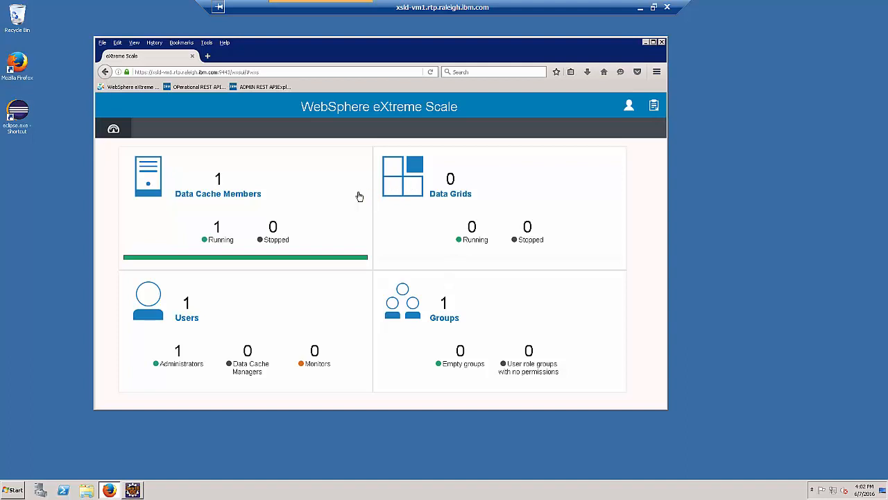
- Create a data grid from the Simple template named testgrid1 with 3 partitions and save it
left_click(403, 186)
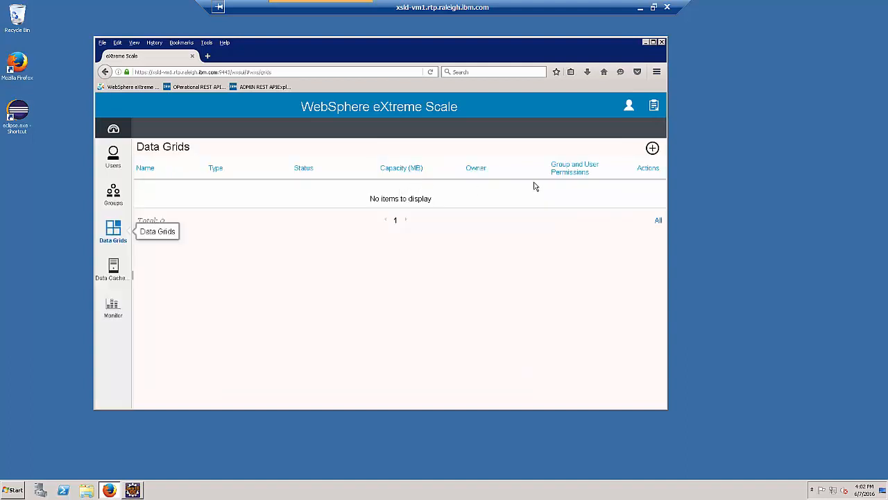
left_click(652, 150)
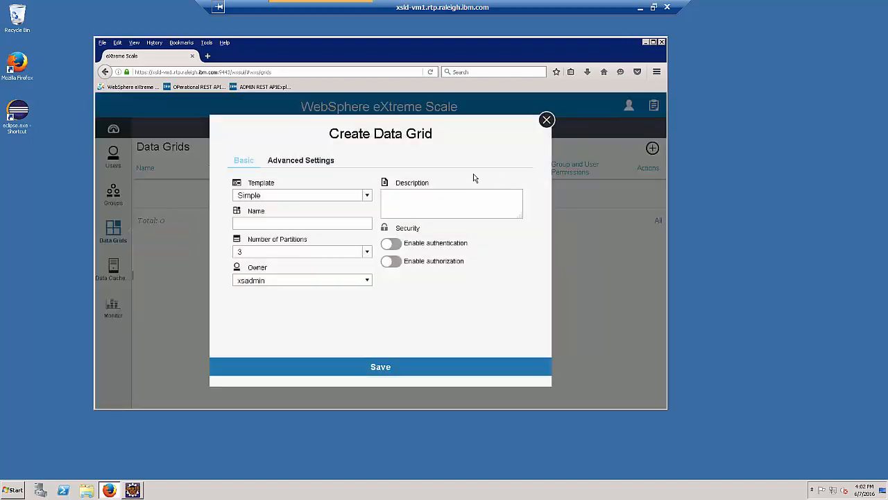
left_click(367, 198)
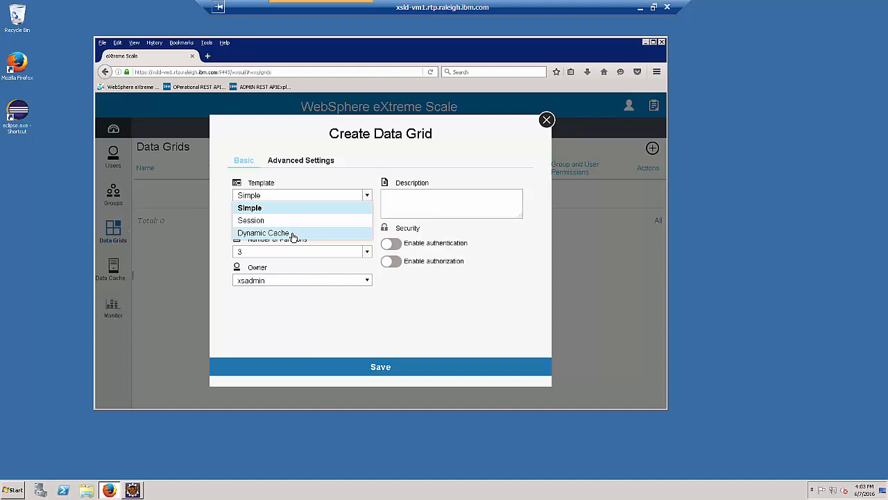
left_click(168, 232)
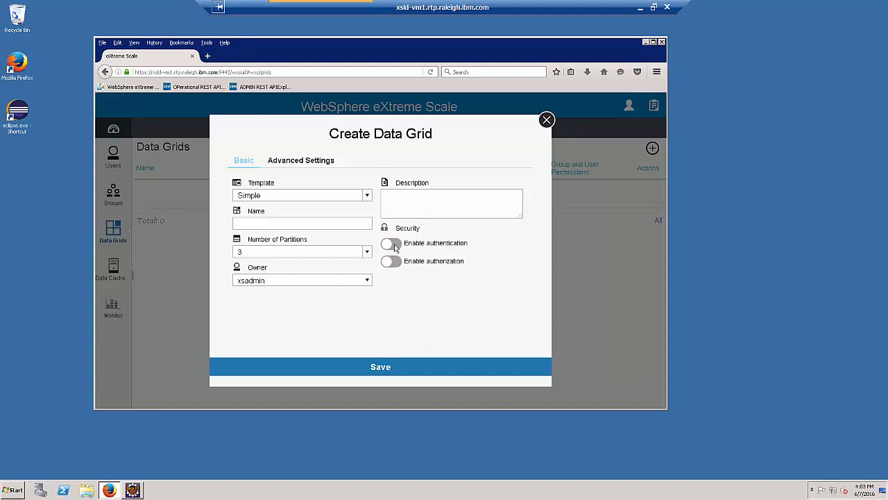
left_click(297, 224)
type("testg")
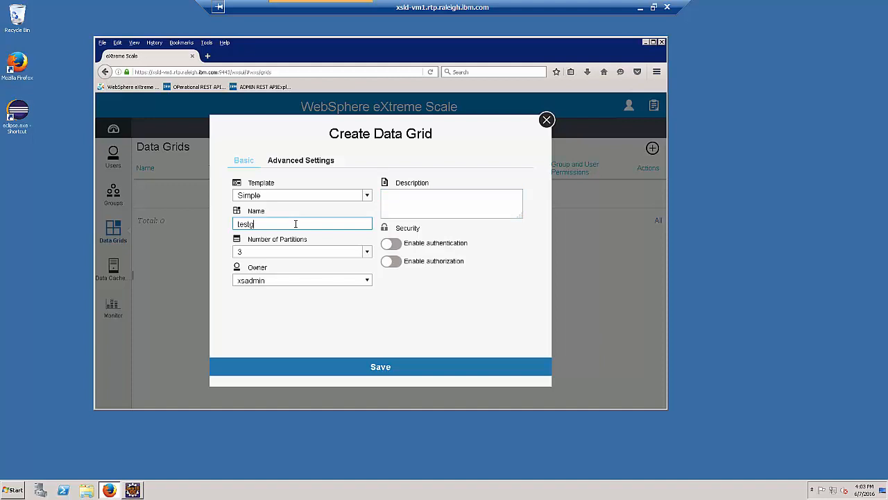
type("rid1")
left_click(387, 367)
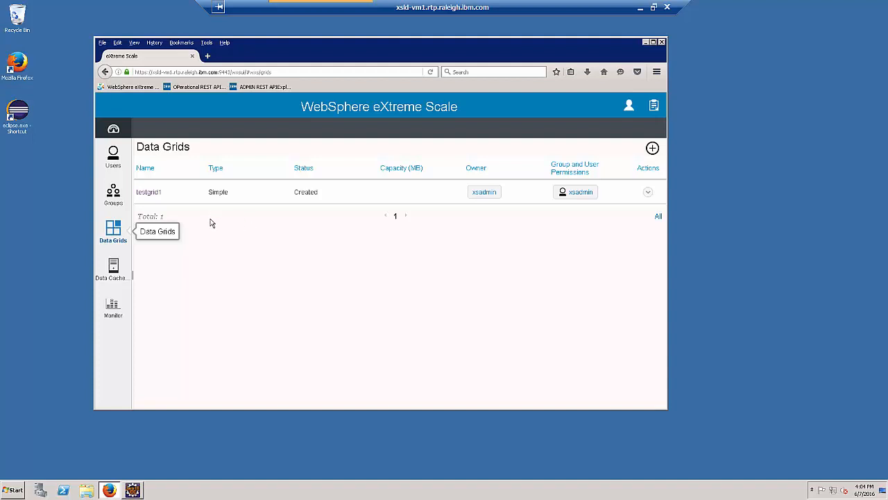
- Open testgrid1's details page and choose Edit from its actions menu
left_click(149, 194)
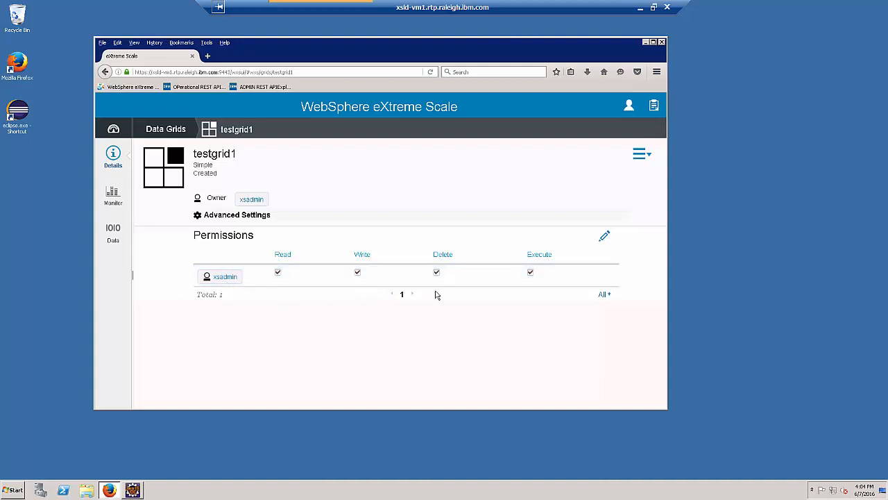
left_click(636, 159)
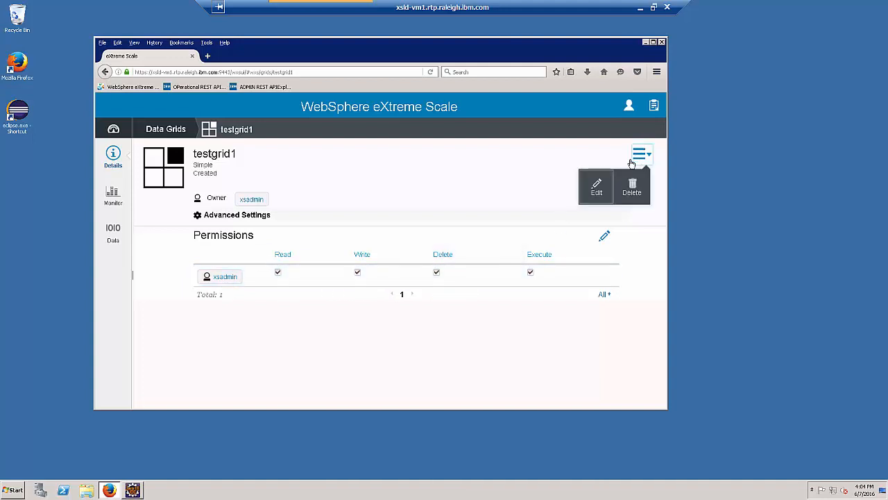
left_click(596, 188)
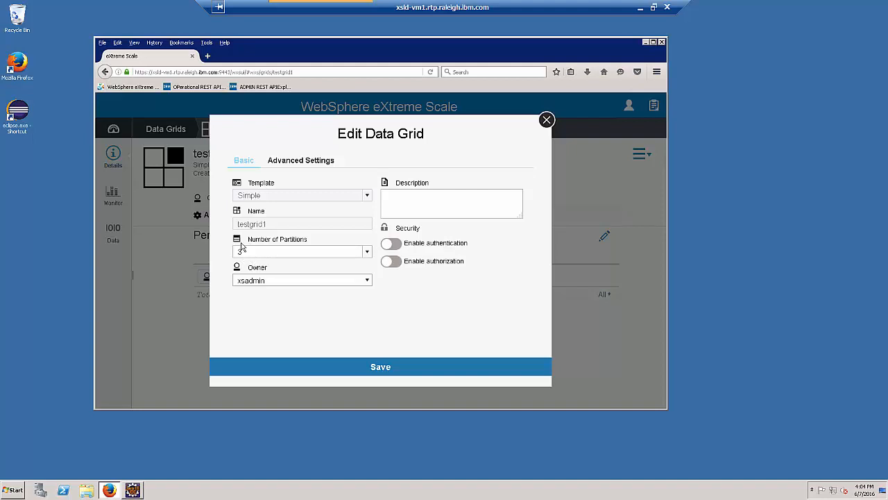
- In Advanced Settings, enable Limit primary grid capacity at 25 MB and confirm saving the changes
left_click(289, 161)
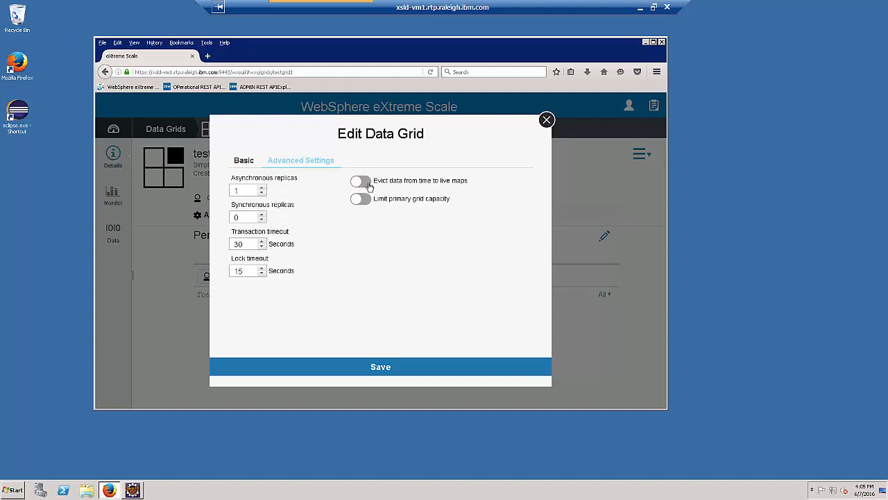
mouse_move(362, 183)
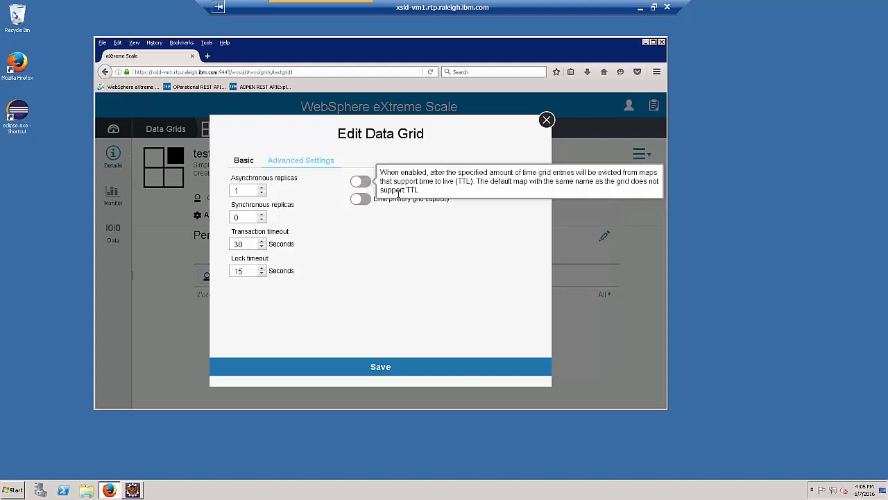
left_click(365, 202)
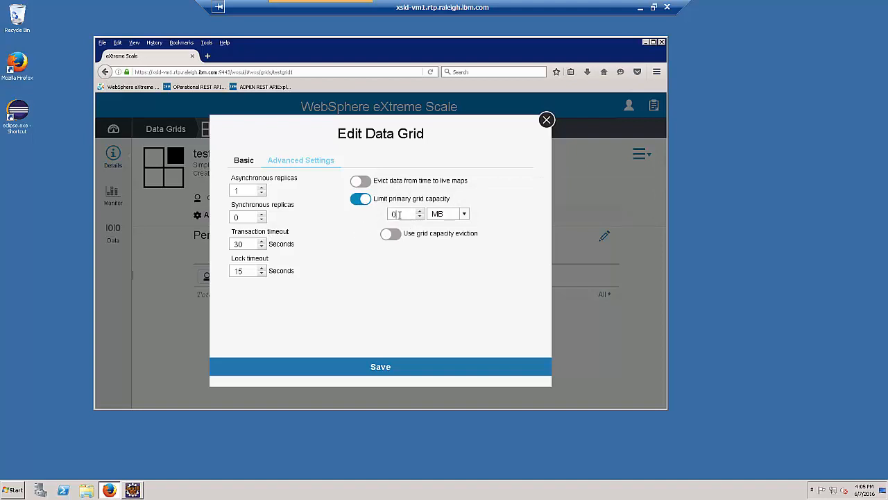
double_click(388, 214)
type("25")
left_click(385, 368)
left_click(354, 270)
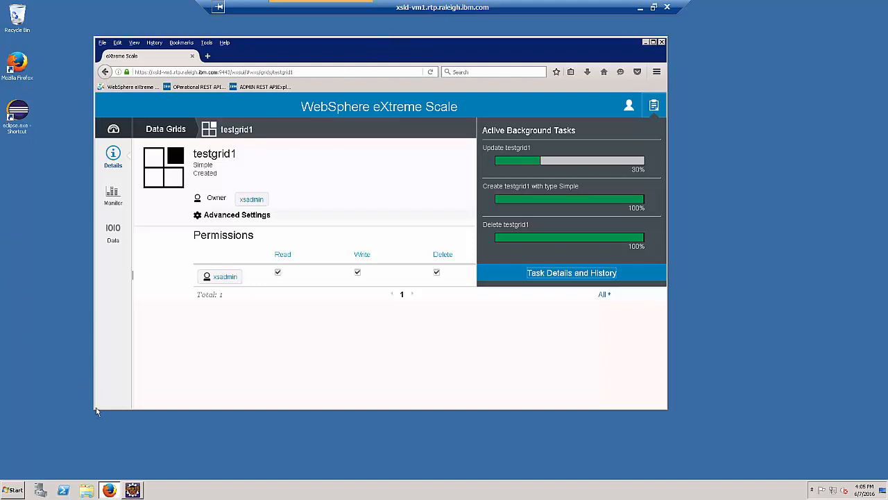
- In Eclipse, run PerfClient.java as a Java application to load 5000 items into the cache
left_click(132, 490)
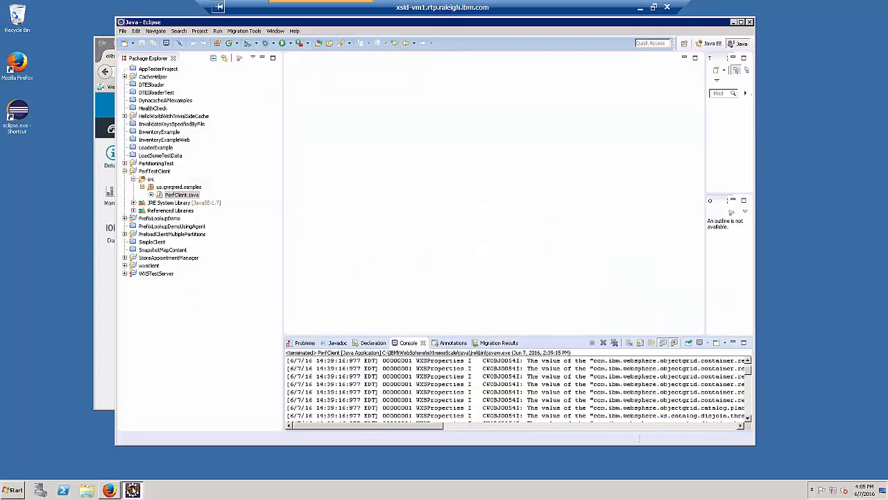
mouse_move(316, 23)
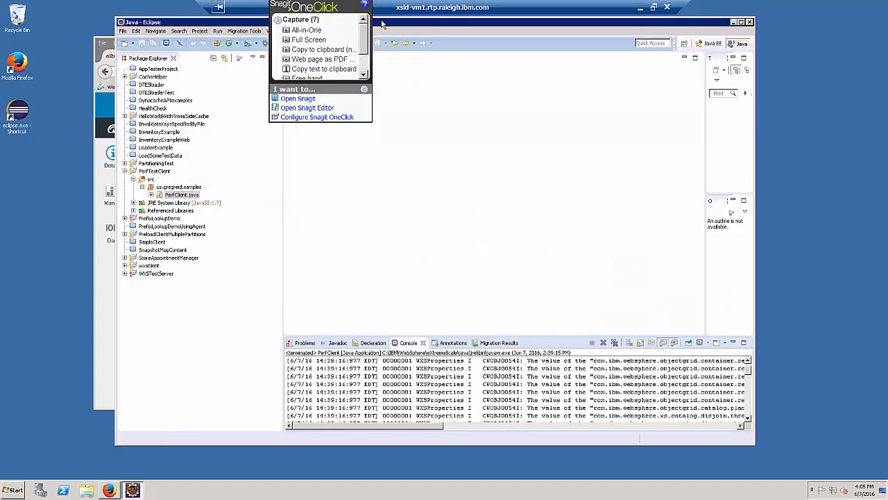
left_click_drag(382, 22, 337, 40)
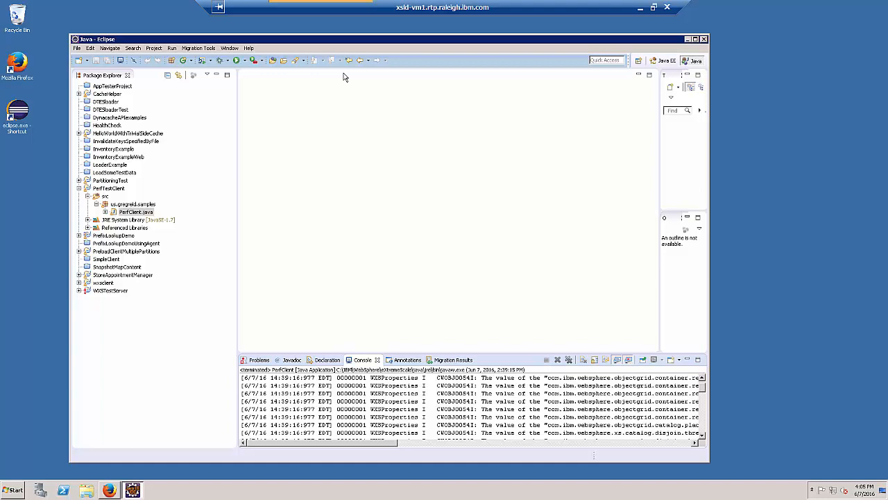
right_click(140, 213)
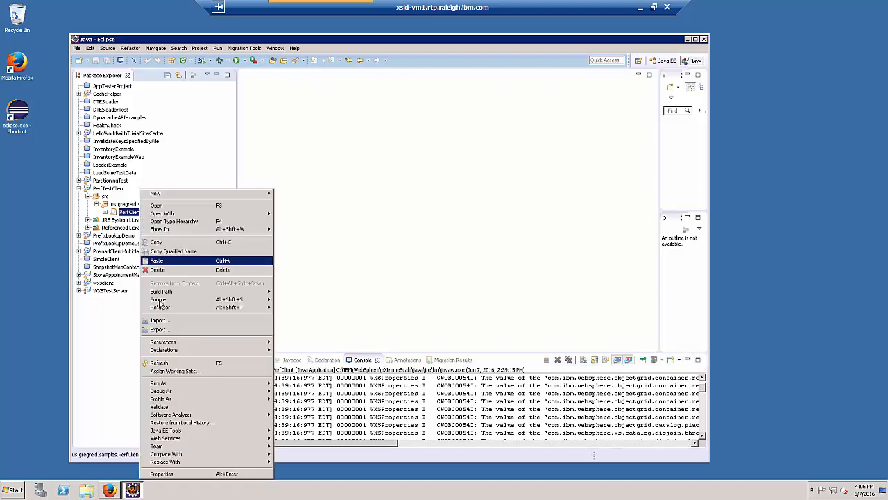
mouse_move(172, 385)
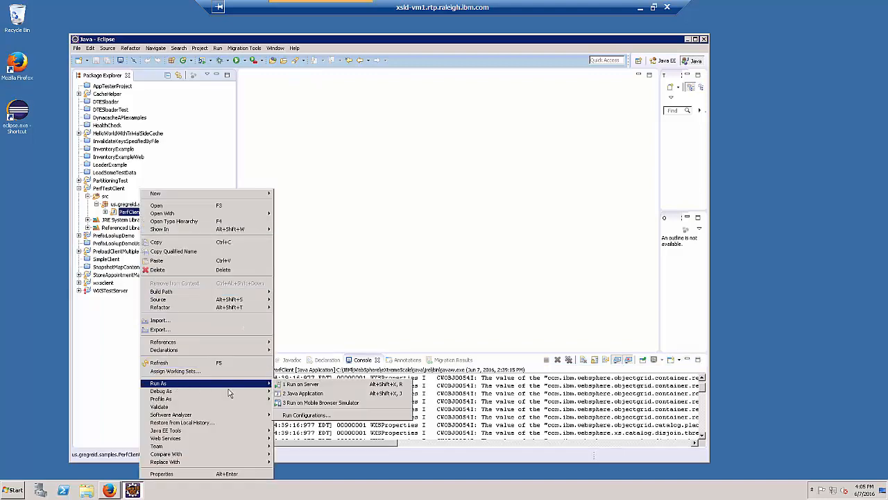
left_click(302, 394)
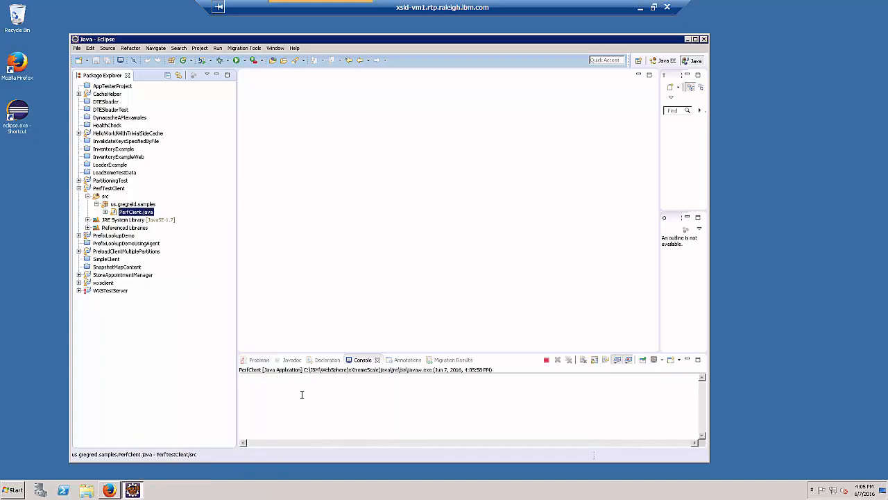
- Maximize the Console to read the results (get 52 ms, getAll 27 ms), restore it, and minimize Eclipse
double_click(362, 360)
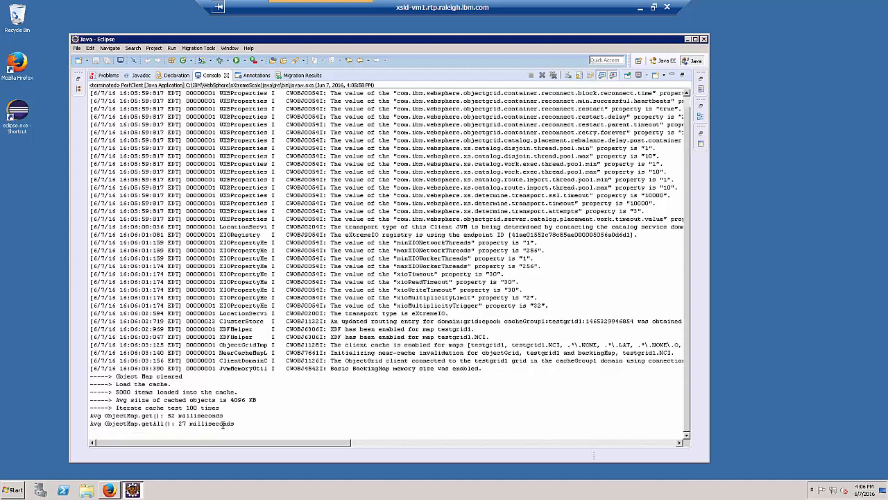
double_click(217, 76)
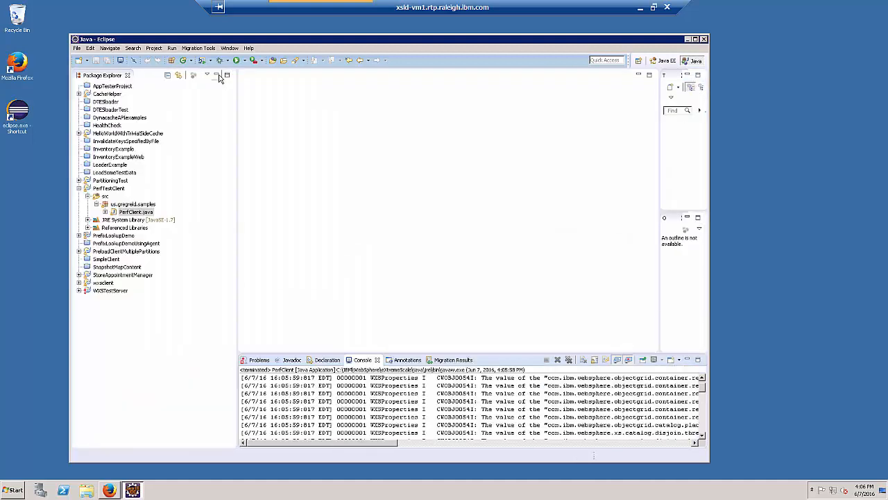
left_click(687, 40)
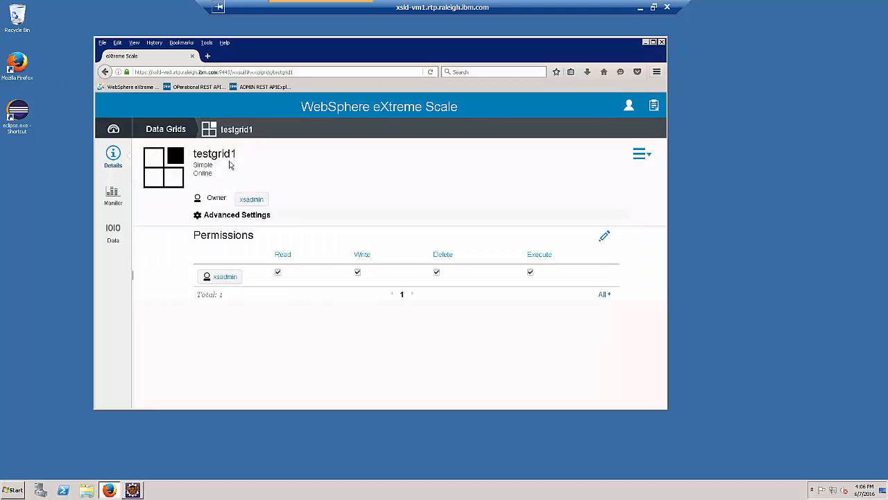
- Show testgrid1's monitoring charts and highlight the 250 MB capacity figure (8% space used)
left_click(113, 200)
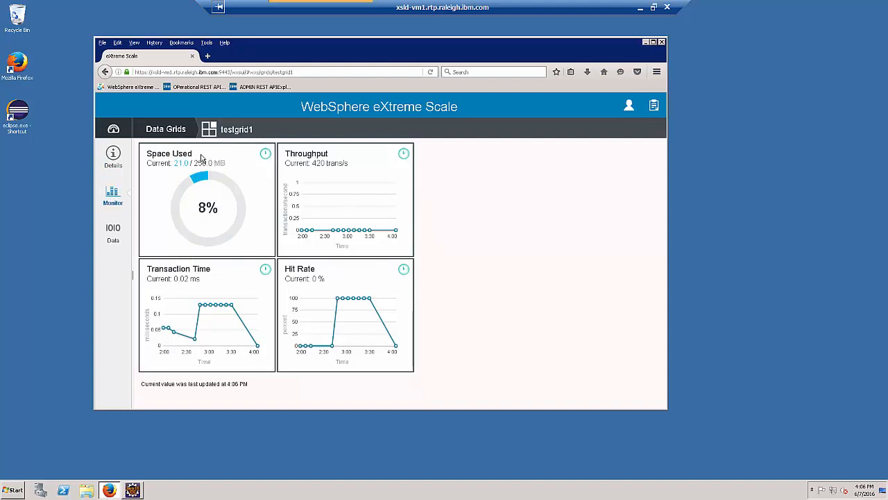
left_click_drag(195, 162, 207, 163)
- Search testgrid1's map with the * wildcard to list all 5000 entries, then return to the dashboard
left_click(116, 234)
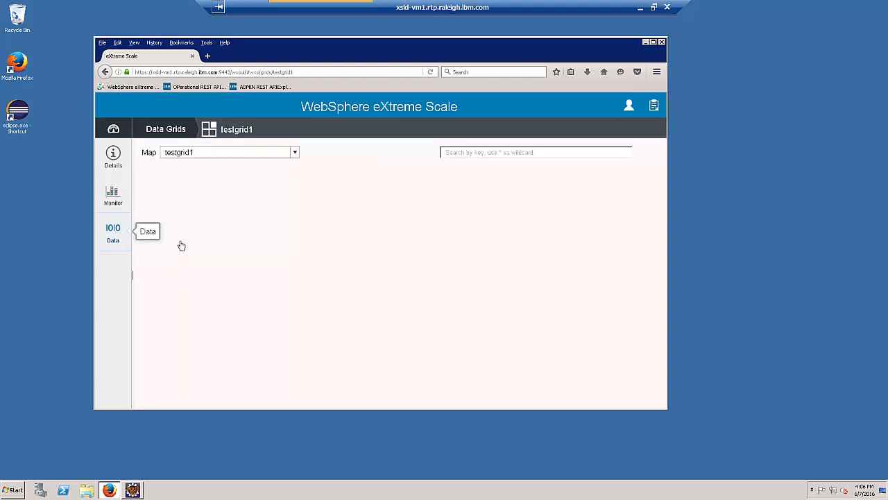
left_click(479, 153)
type("*")
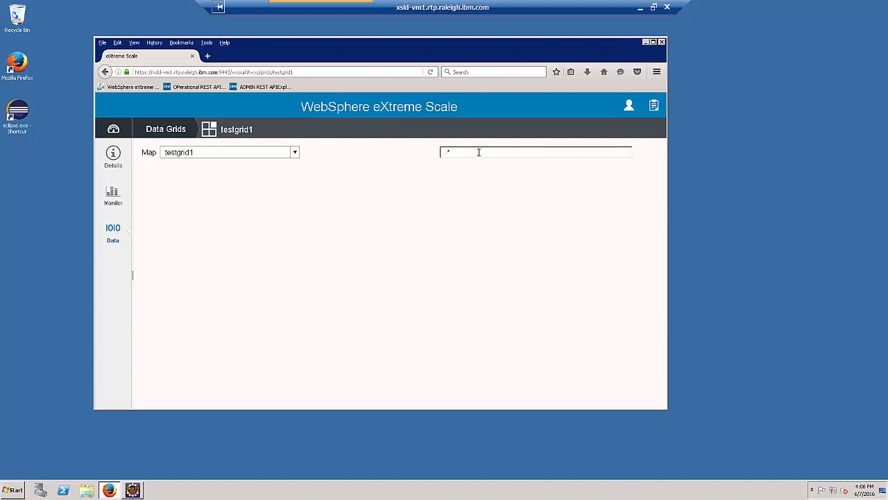
key("Return")
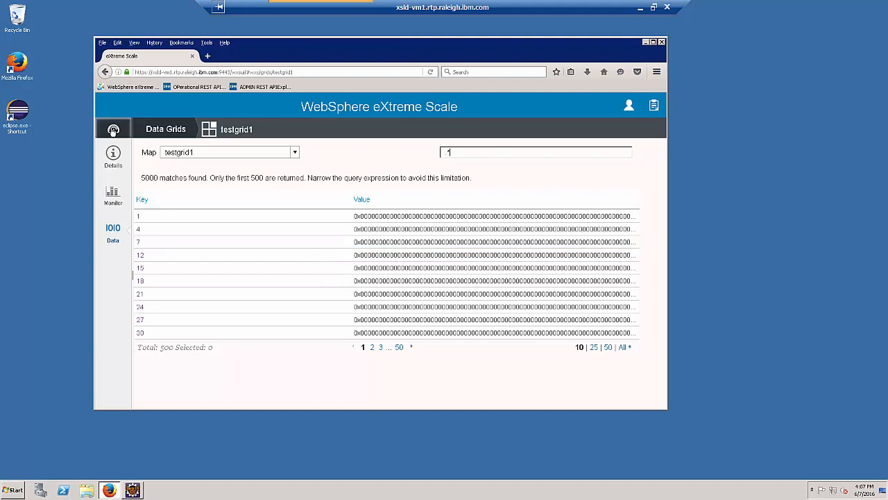
left_click(113, 129)
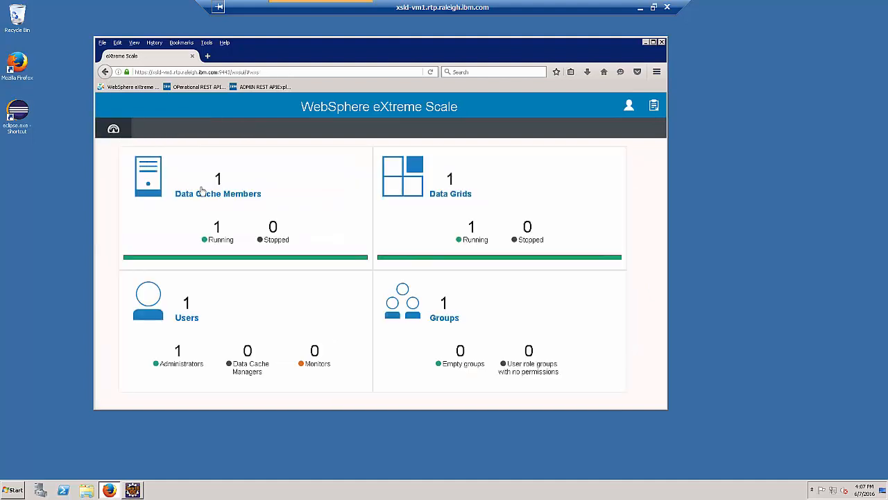
- Review the data cache member's details, then show the Monitor page's 16% total memory usage
left_click(250, 198)
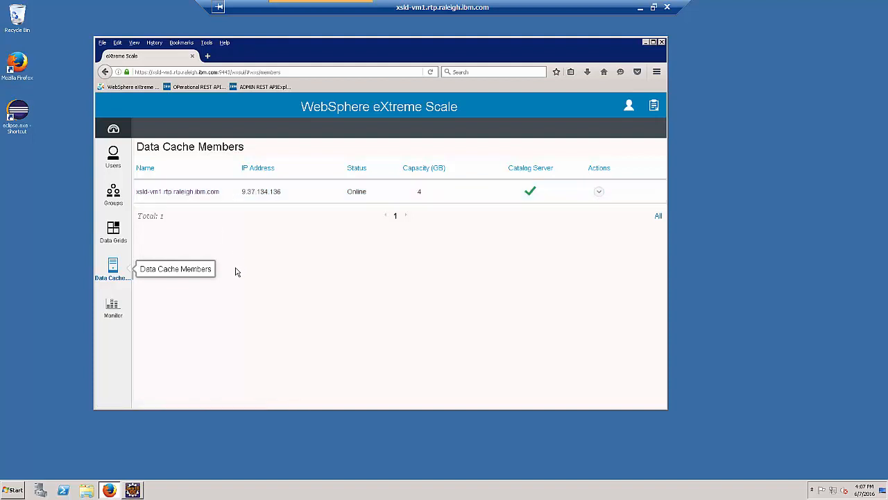
left_click(210, 195)
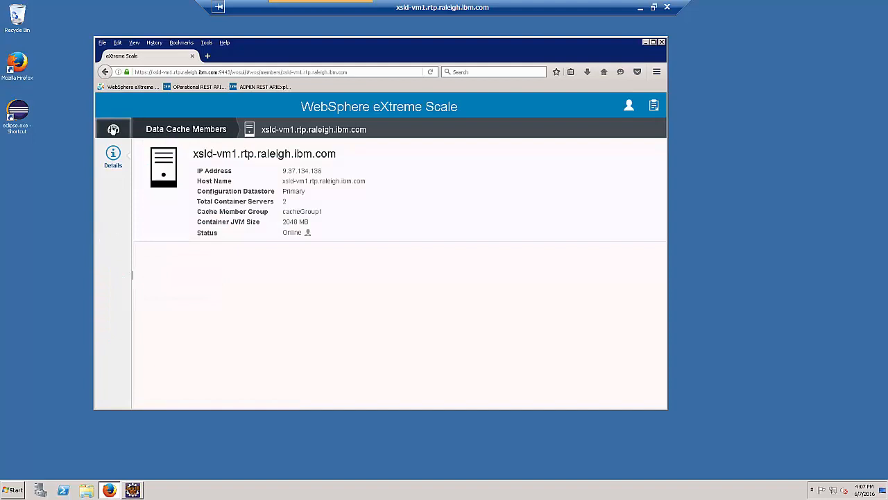
left_click(113, 129)
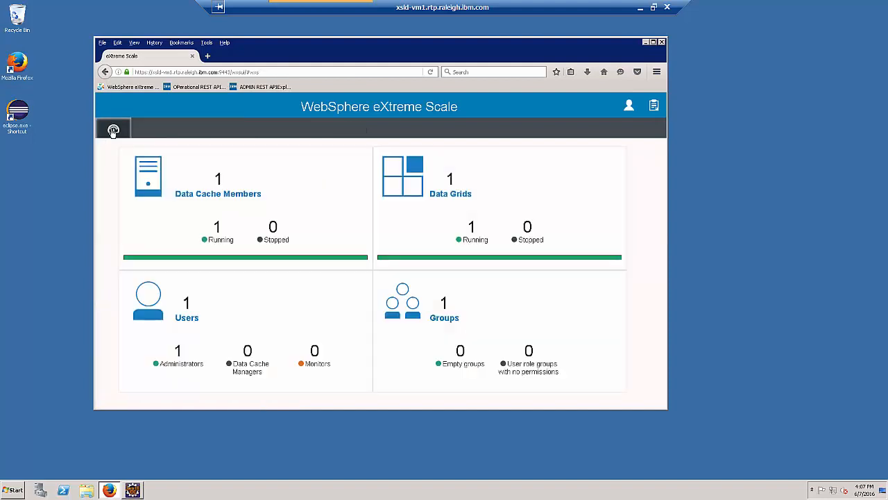
left_click(198, 194)
left_click(113, 310)
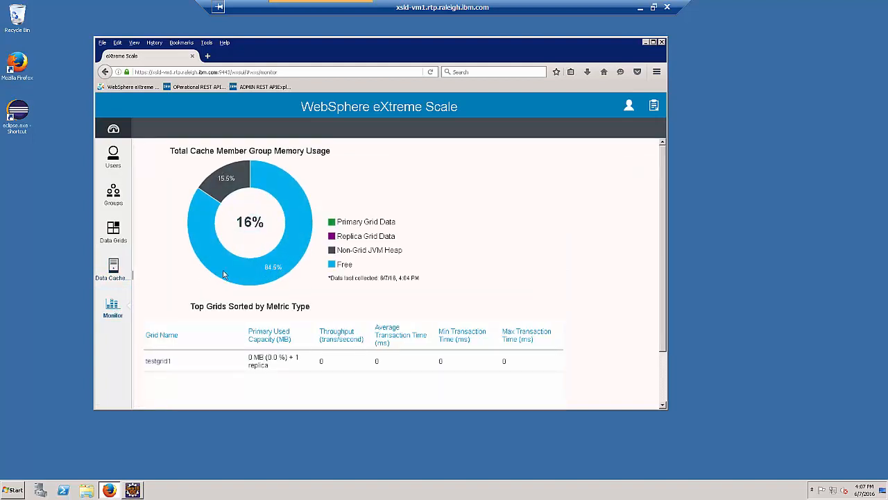
- Read the donut chart's Free and Non-Grid JVM Heap values, return to the dashboard, and restore the remote window
mouse_move(255, 275)
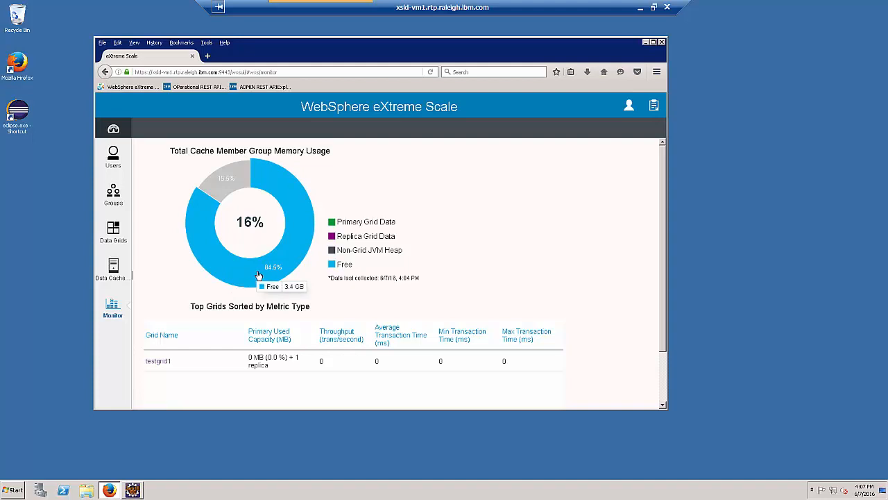
mouse_move(224, 182)
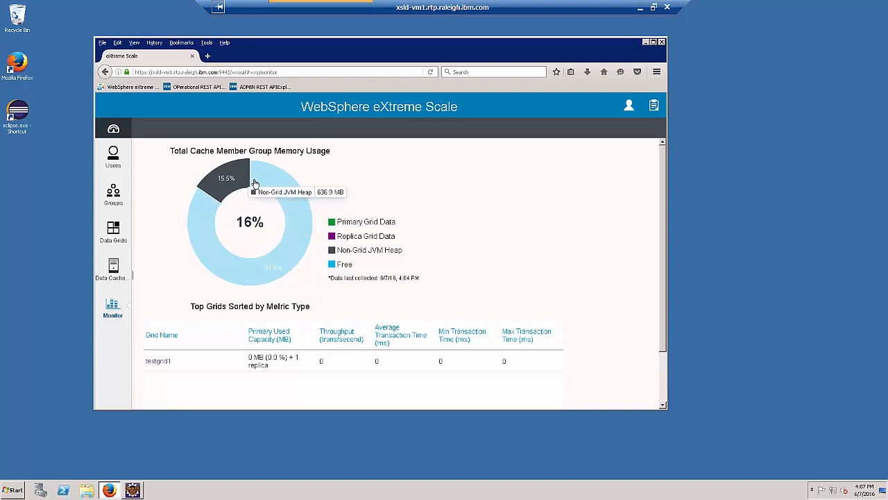
mouse_move(256, 184)
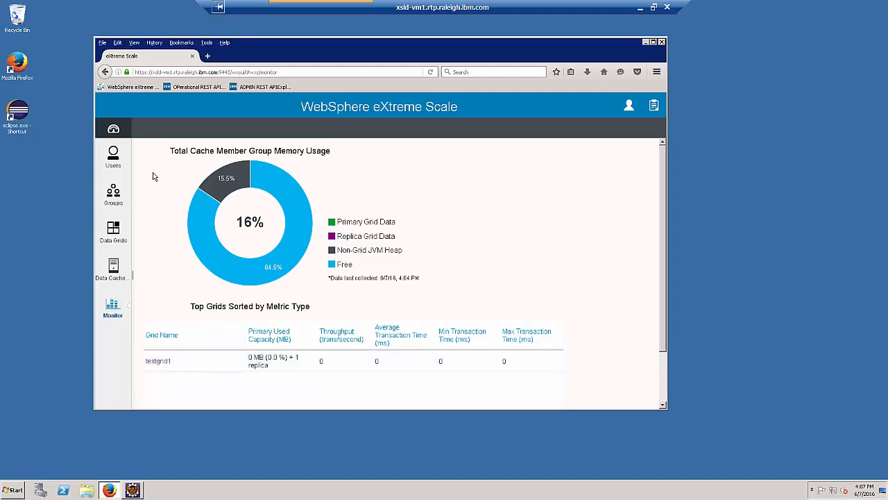
left_click(113, 129)
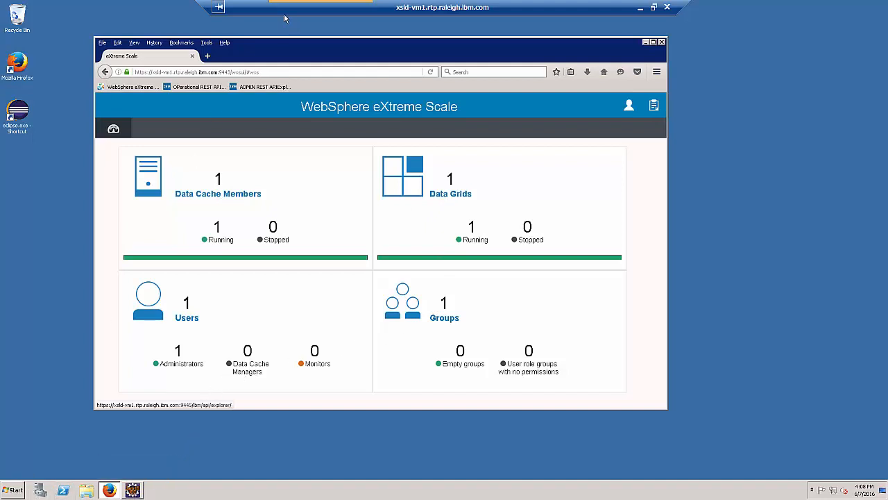
left_click(654, 7)
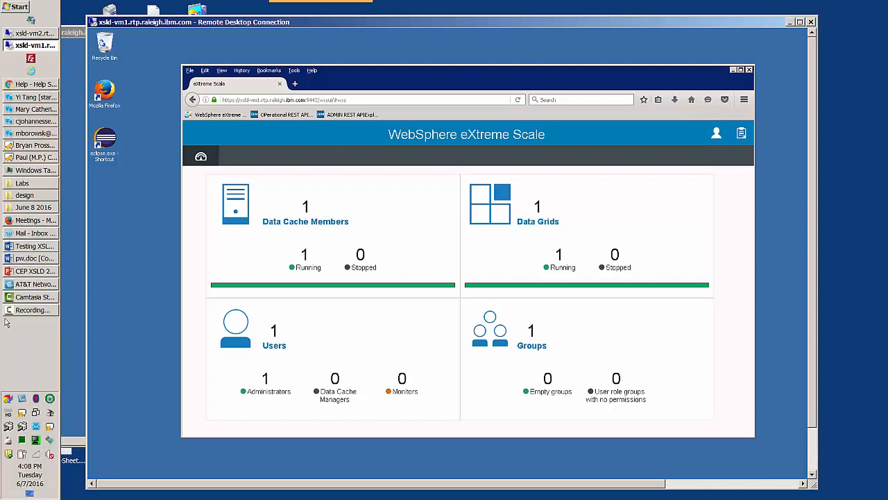